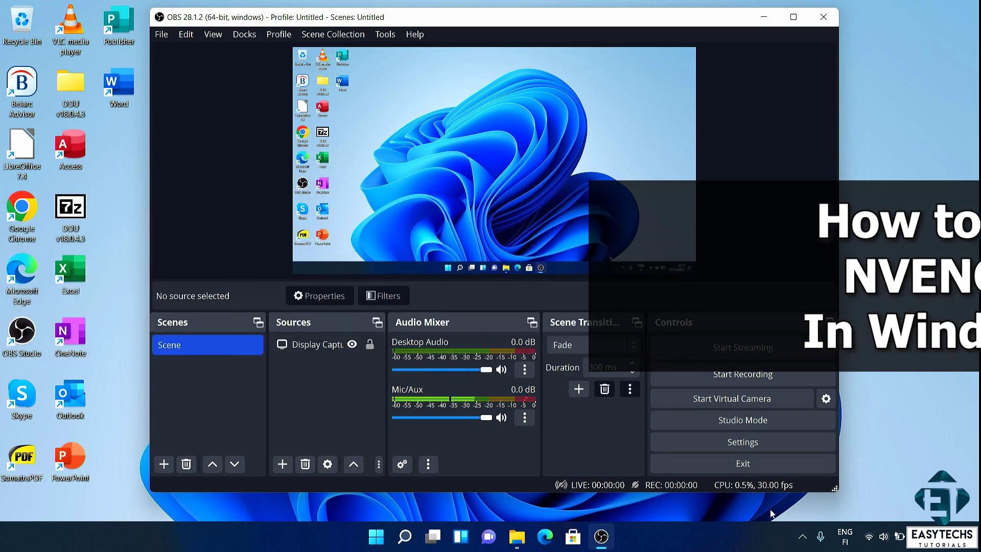
Trigger the recording error, close OBS, and open Device Manager from Windows search.
{"action": "left_click", "coordinate": [750, 374]}
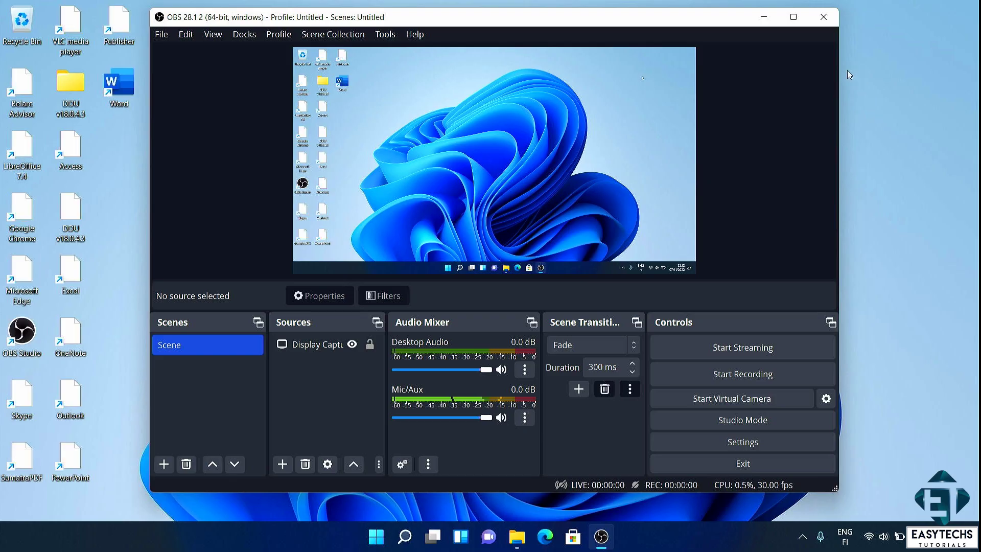
{"action": "left_click", "coordinate": [824, 17]}
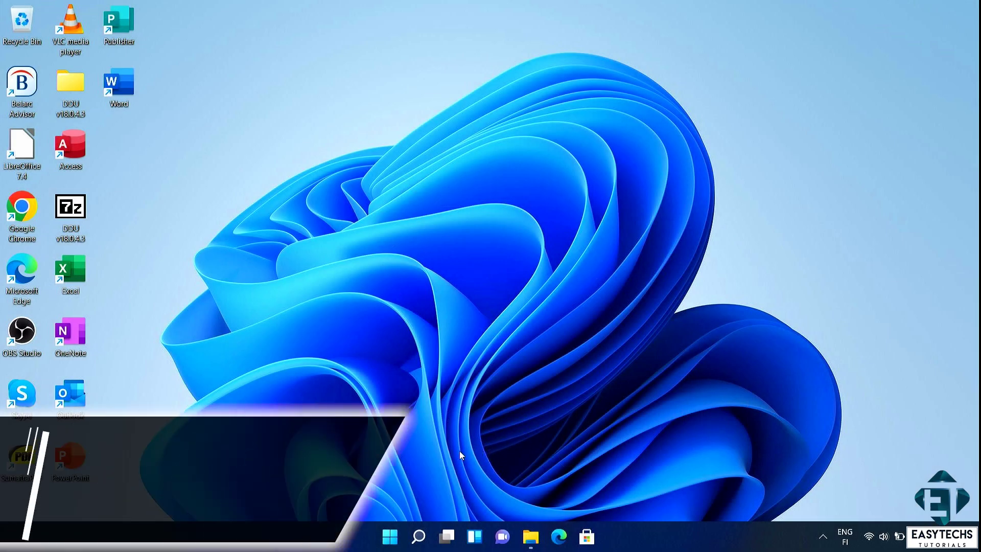
{"action": "left_click", "coordinate": [419, 536]}
{"action": "type", "text": "device "}
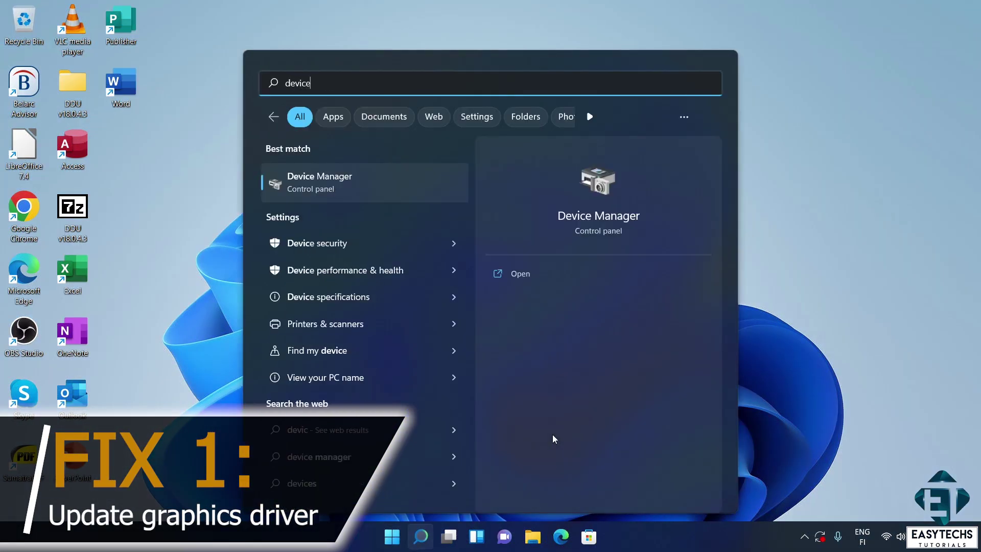
{"action": "type", "text": "manager"}
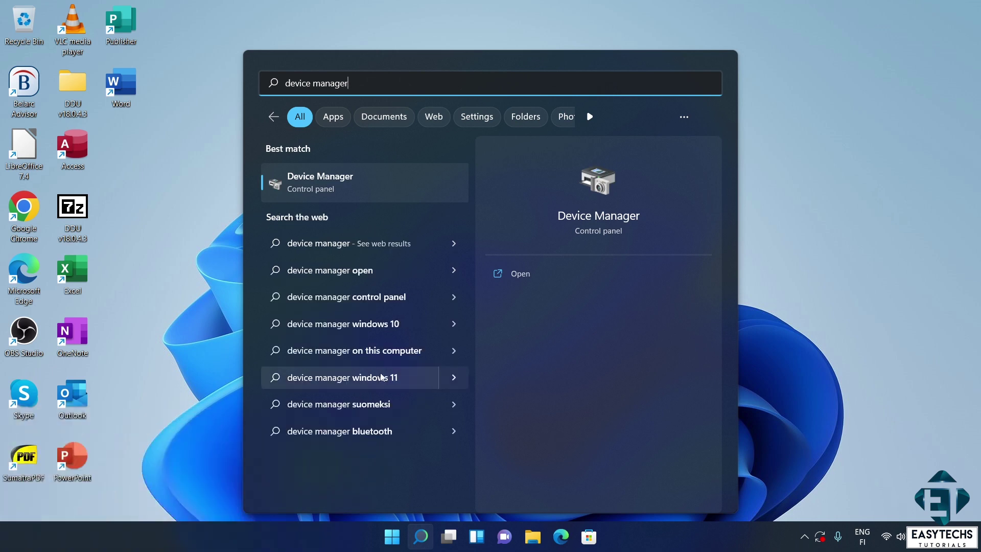
{"action": "left_click", "coordinate": [326, 184]}
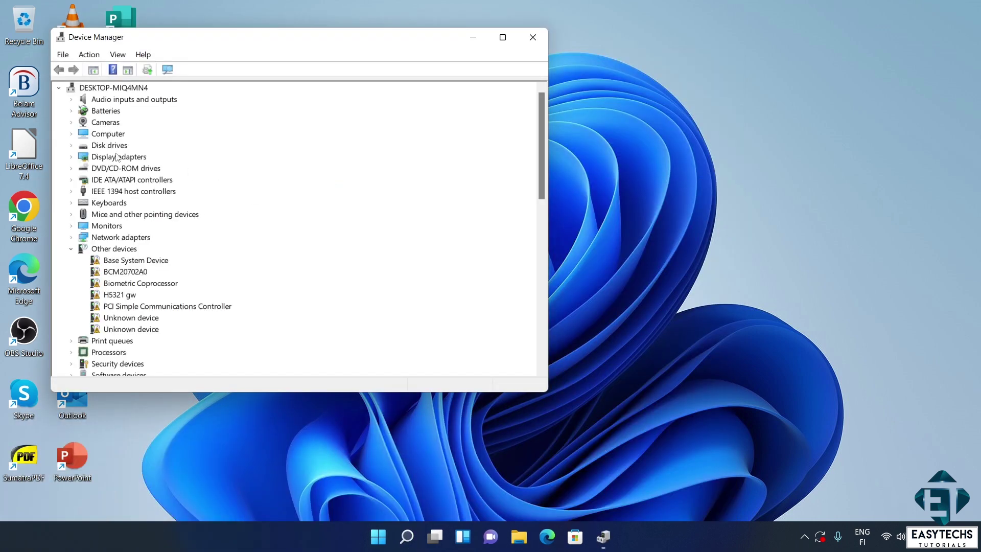
Search automatically for NVIDIA Quadro K1000M driver updates, including through Windows Update.
{"action": "left_click", "coordinate": [72, 157]}
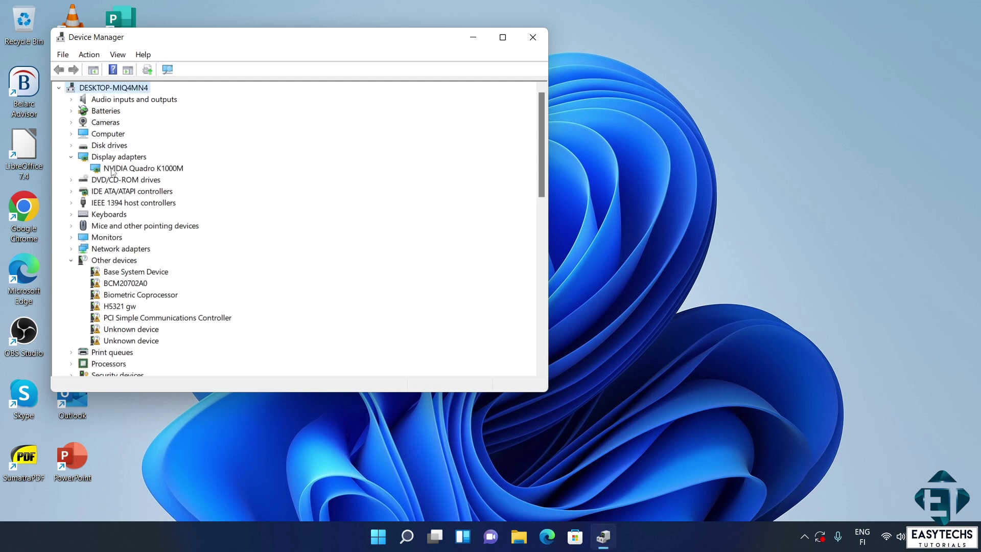
{"action": "left_click", "coordinate": [118, 170]}
{"action": "right_click", "coordinate": [118, 171]}
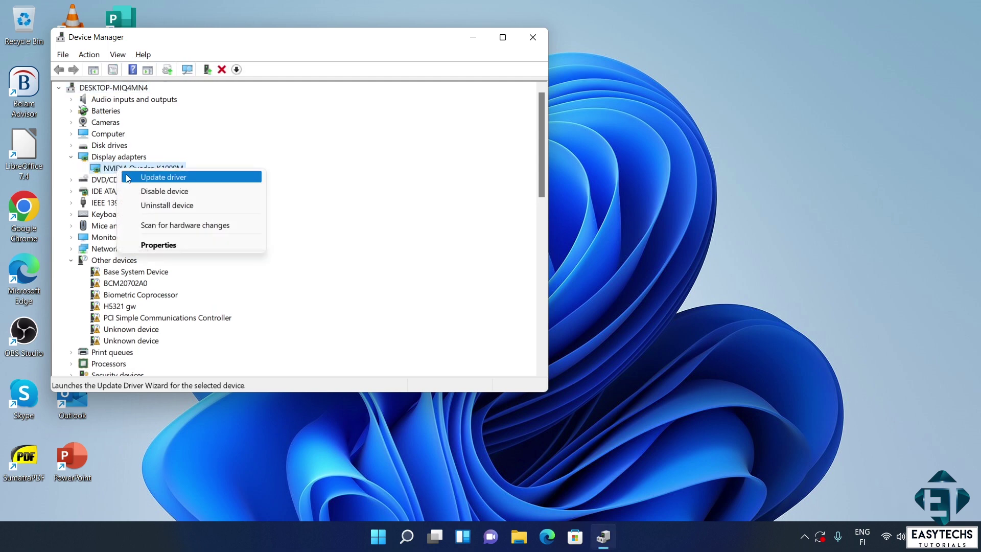
{"action": "left_click", "coordinate": [136, 177]}
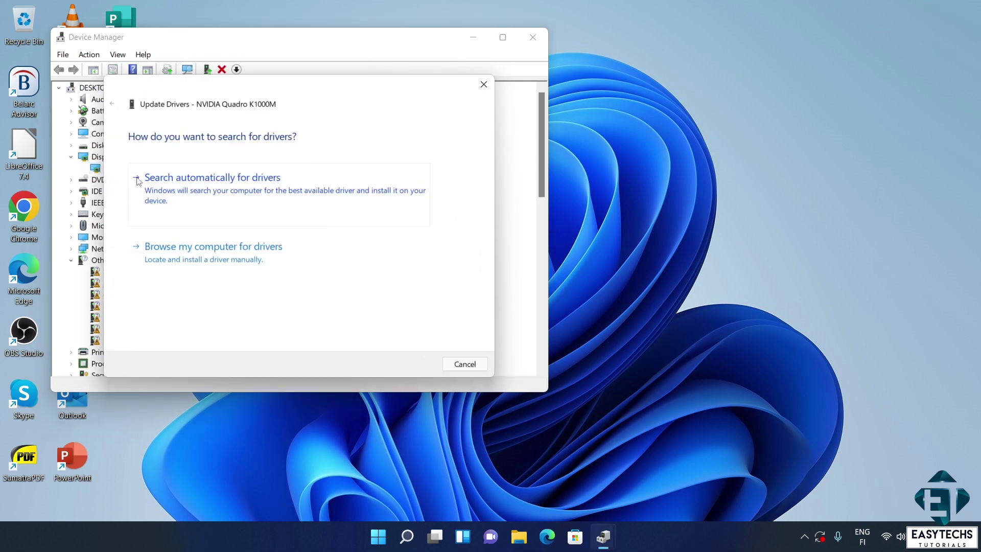
{"action": "left_click", "coordinate": [203, 206]}
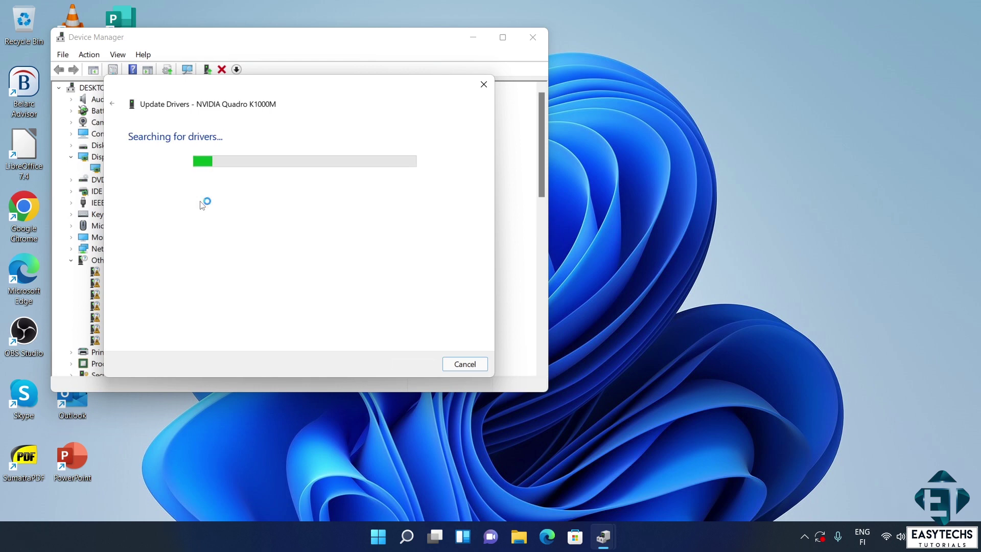
{"action": "left_click", "coordinate": [253, 306]}
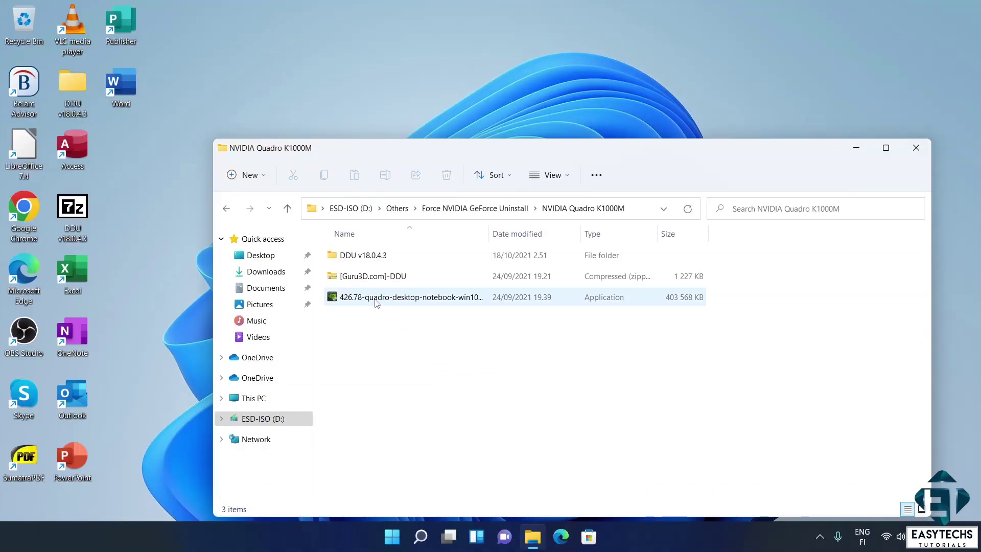
Try the NVIDIA 426.78 installer, dismiss its error, then launch DDU from the v18.0.4.3 folder.
{"action": "double_click", "coordinate": [376, 303]}
{"action": "left_click", "coordinate": [448, 298]}
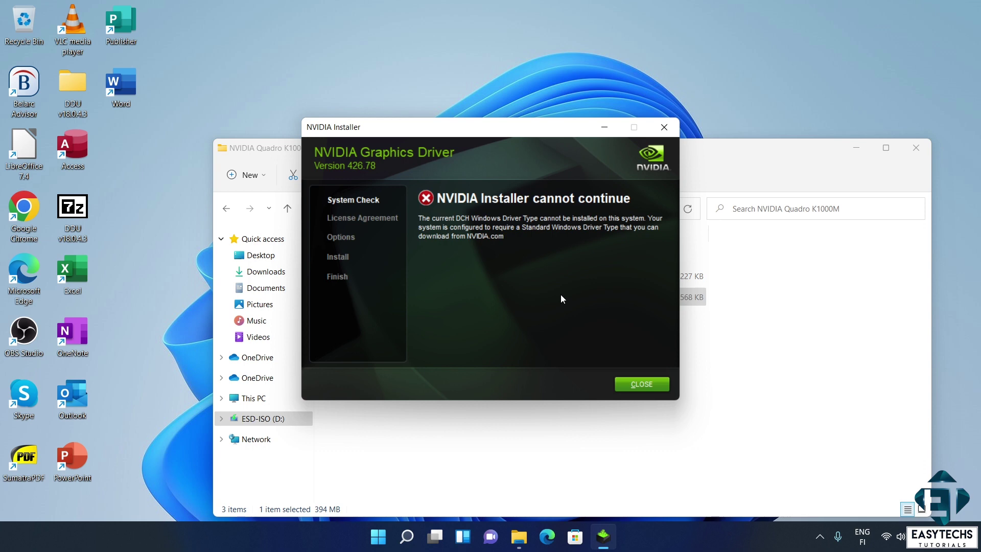
{"action": "key", "text": "Return"}
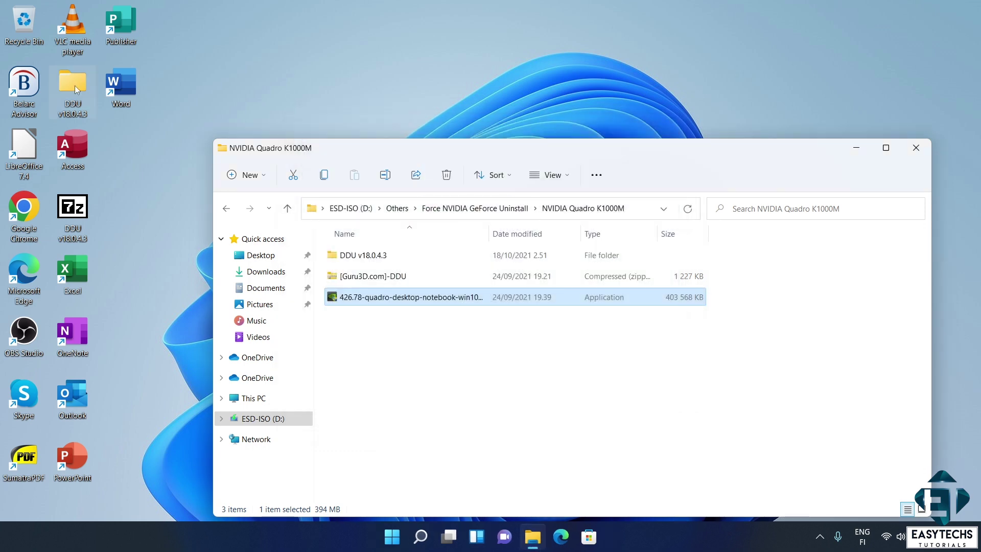
{"action": "double_click", "coordinate": [74, 85]}
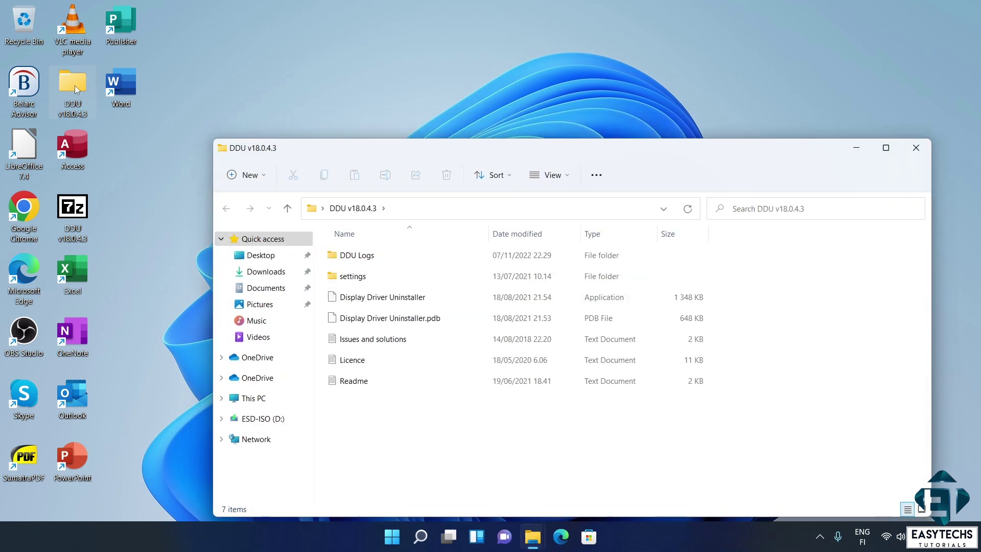
{"action": "double_click", "coordinate": [411, 300]}
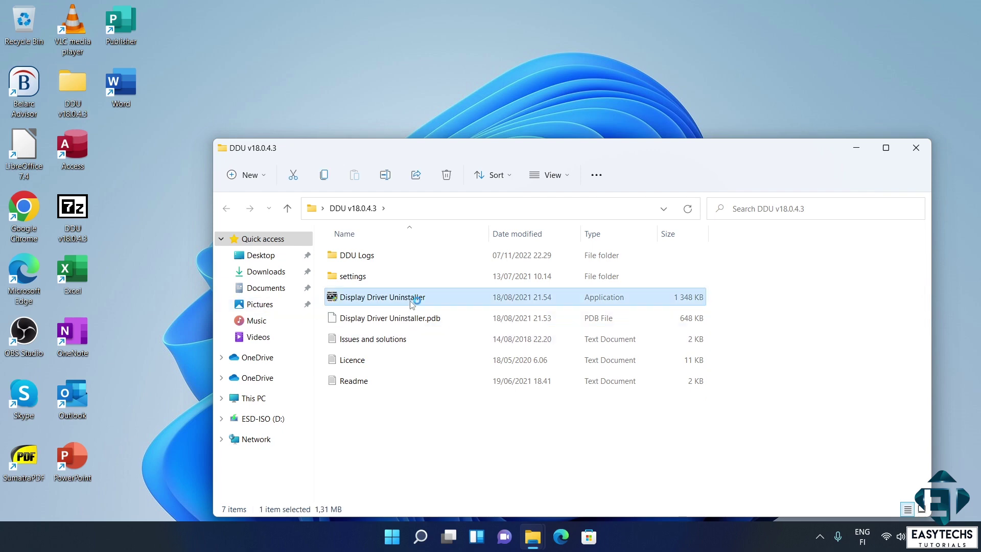
{"action": "left_click", "coordinate": [609, 194]}
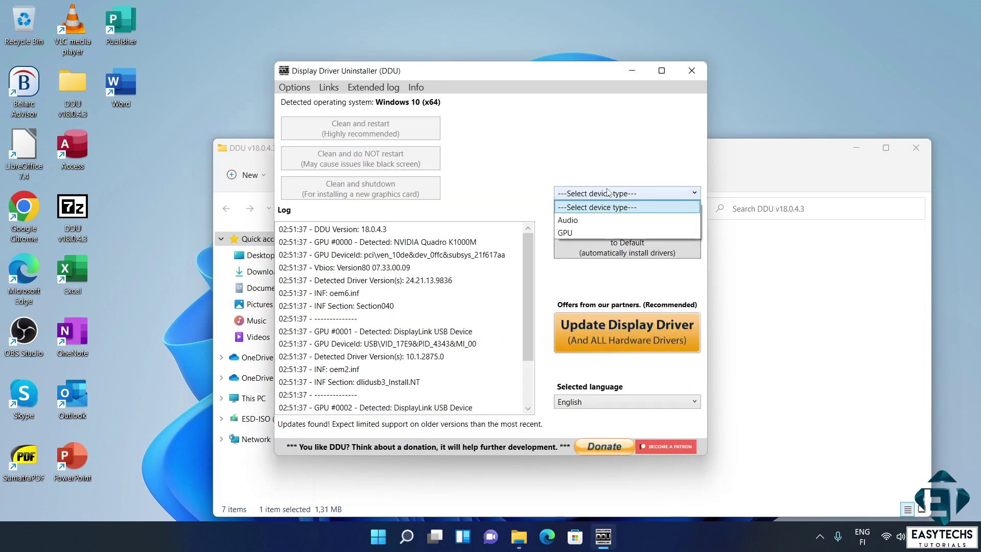
{"action": "left_click", "coordinate": [590, 234]}
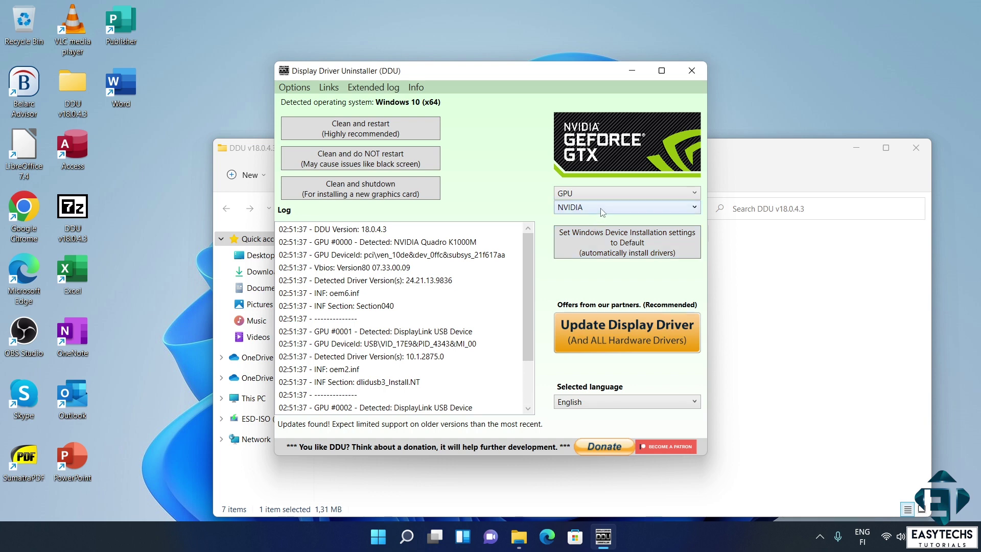
{"action": "left_click", "coordinate": [601, 208]}
{"action": "left_click", "coordinate": [589, 234]}
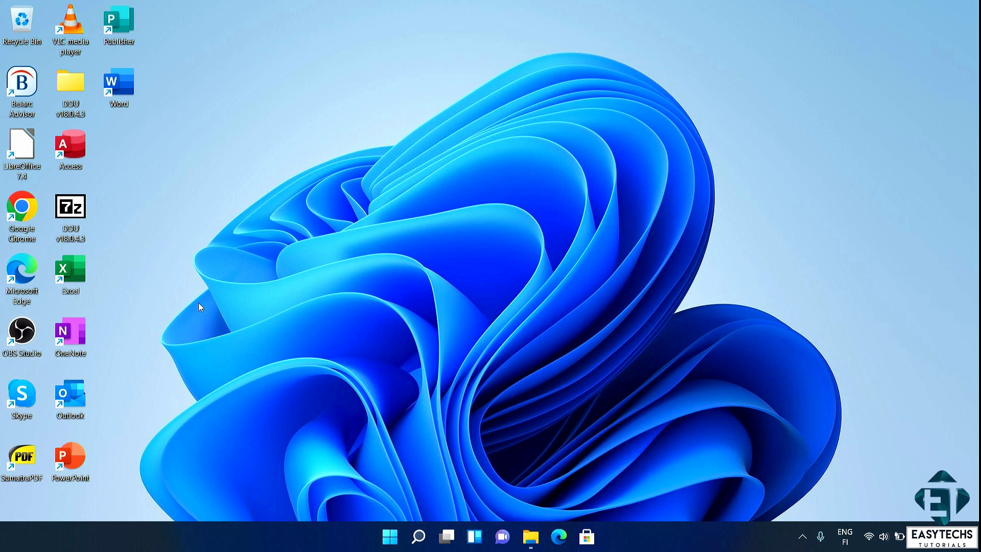
{"action": "left_click", "coordinate": [802, 537]}
{"action": "left_click", "coordinate": [790, 502]}
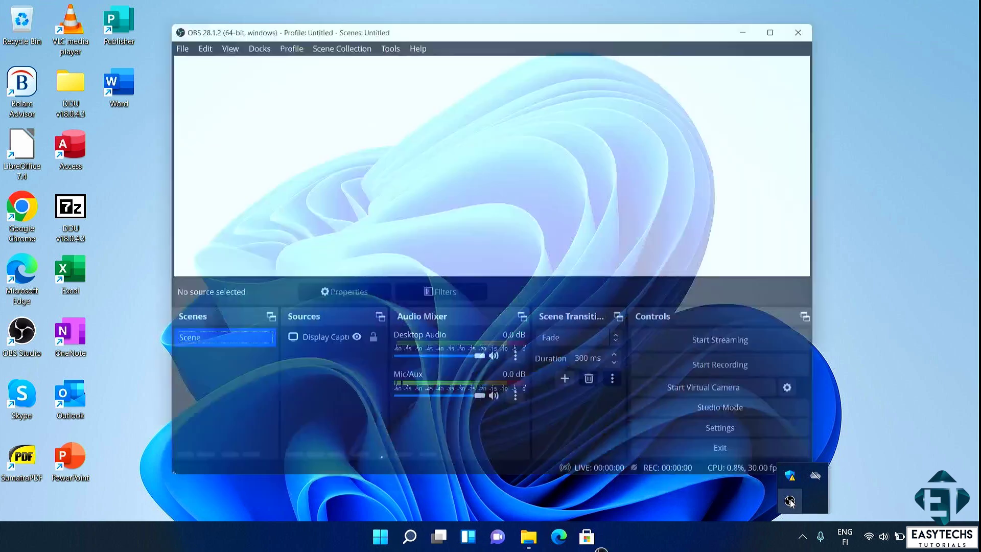
{"action": "left_click", "coordinate": [750, 375]}
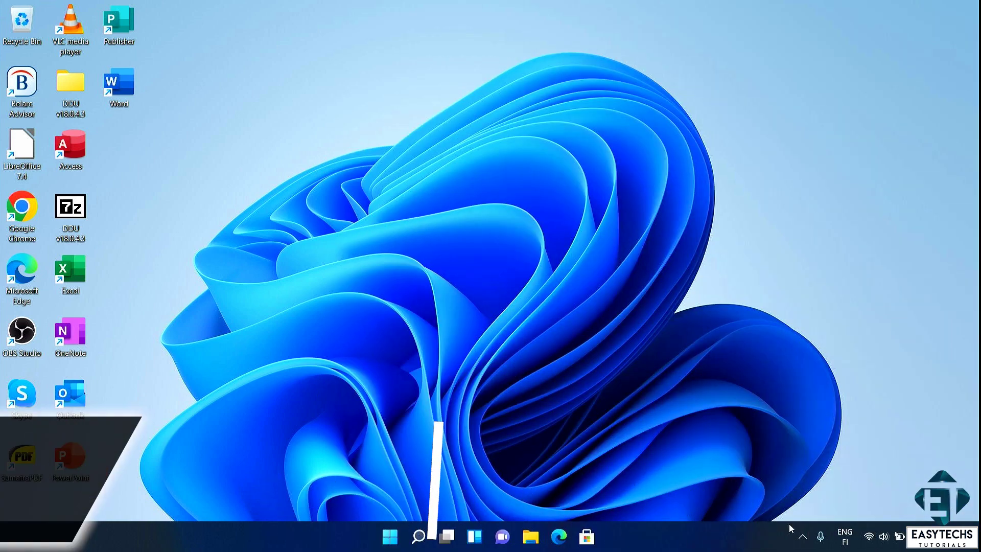
Reopen OBS from the tray, attempt a recording, and dismiss the NVENC error.
{"action": "left_click", "coordinate": [802, 537]}
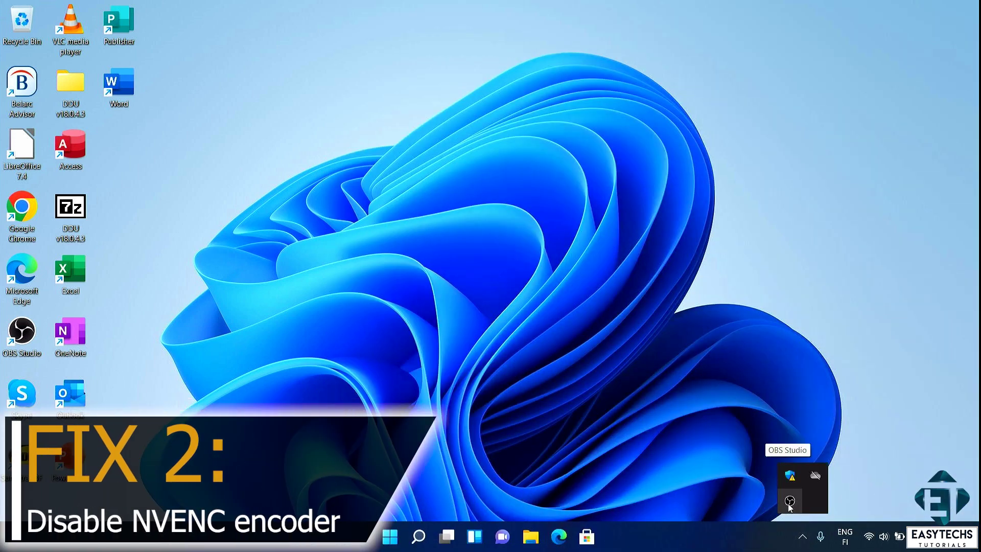
{"action": "left_click", "coordinate": [790, 503]}
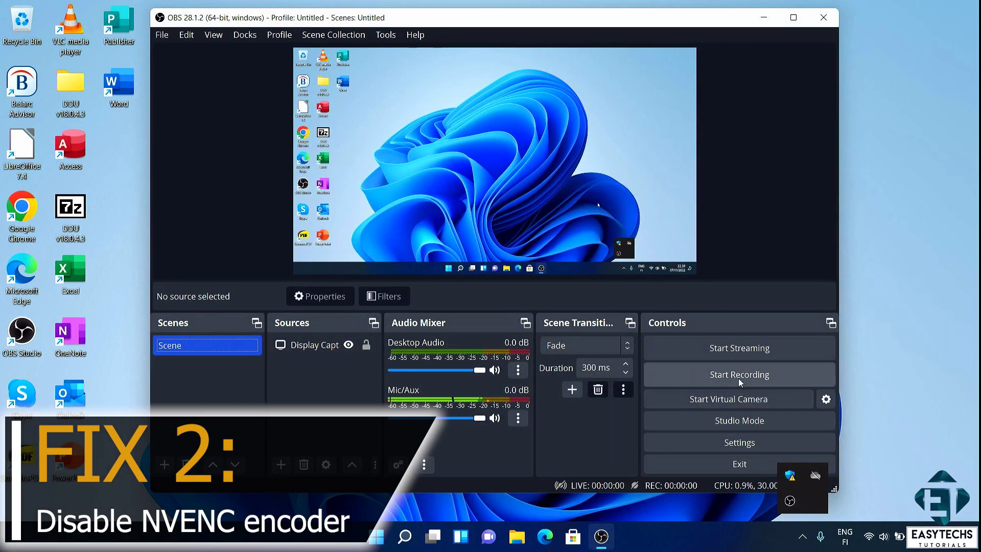
{"action": "left_click", "coordinate": [740, 376]}
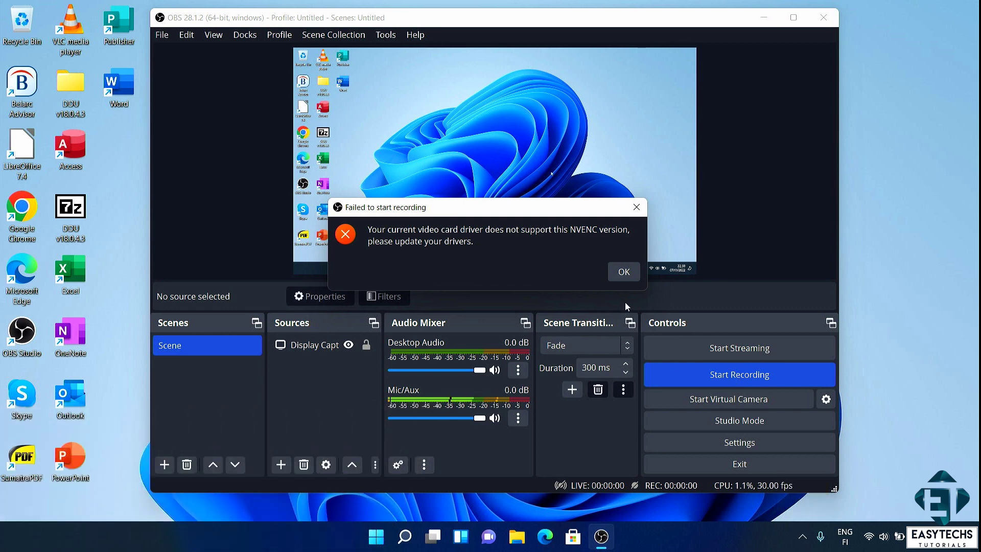
{"action": "left_click", "coordinate": [622, 274]}
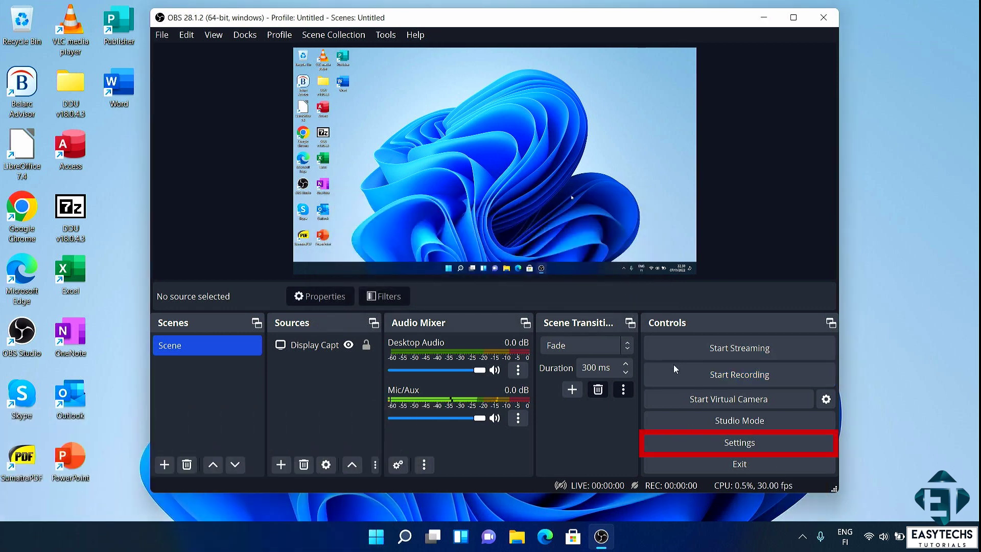
Set the Output encoder to Software (x264), save the settings, and start recording.
{"action": "left_click", "coordinate": [715, 442]}
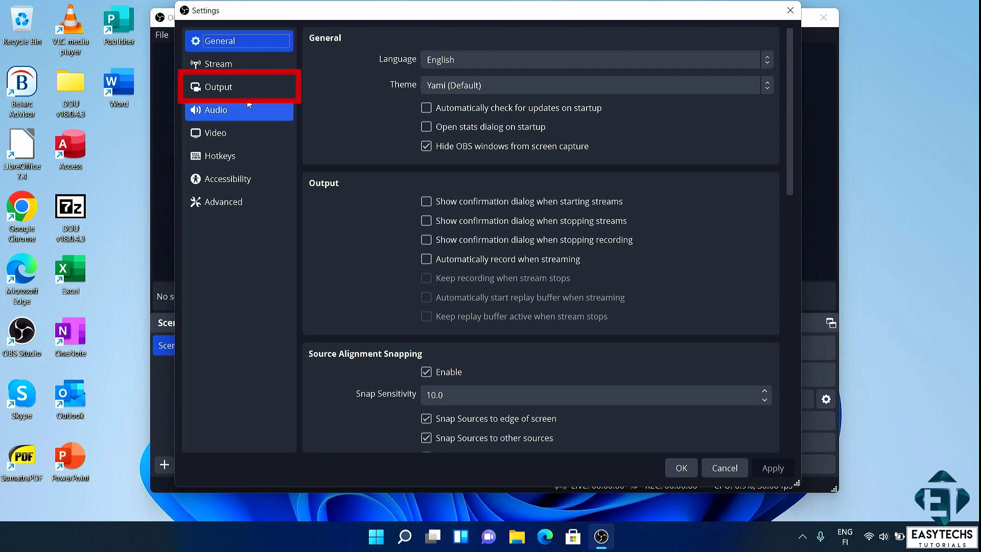
{"action": "left_click", "coordinate": [230, 91]}
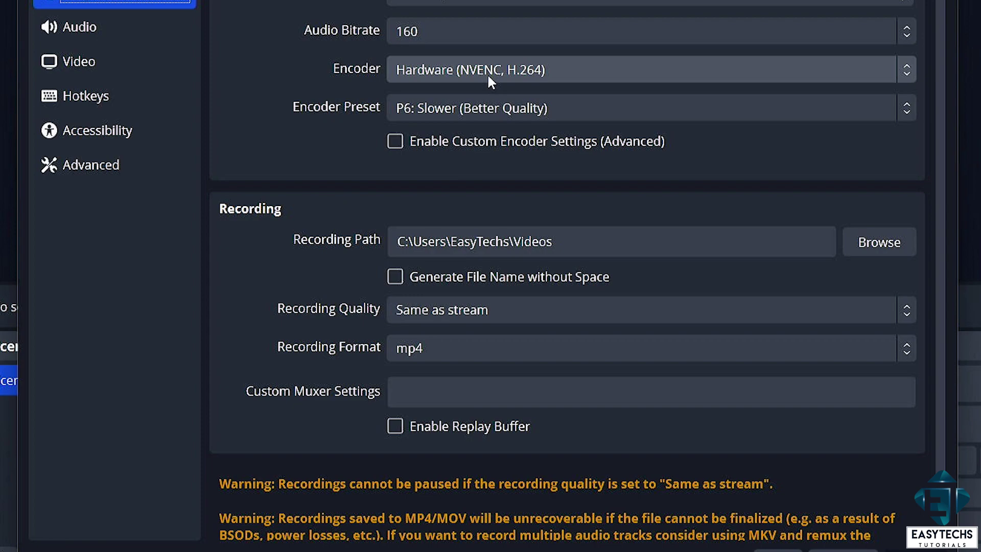
{"action": "left_click", "coordinate": [487, 73]}
{"action": "left_click", "coordinate": [477, 93]}
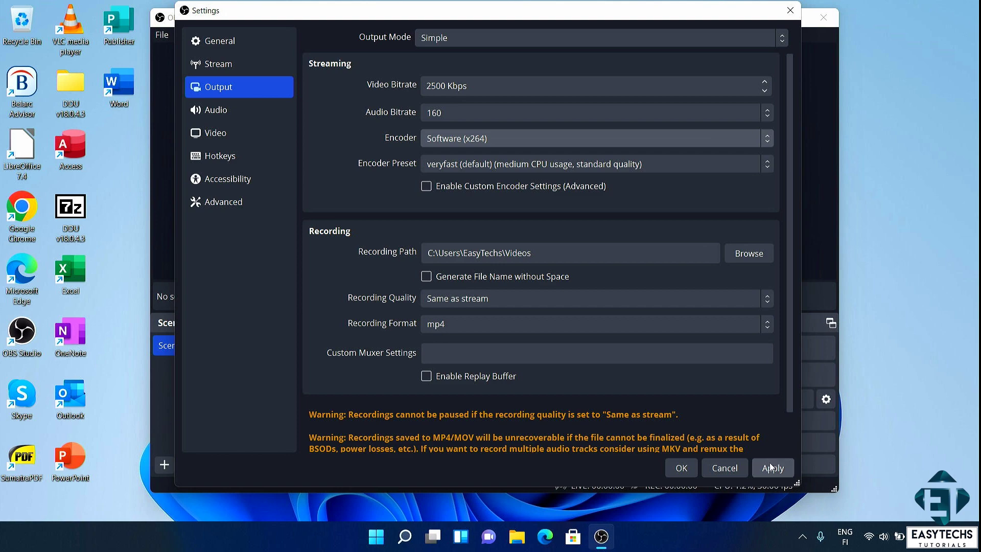
{"action": "left_click", "coordinate": [772, 468]}
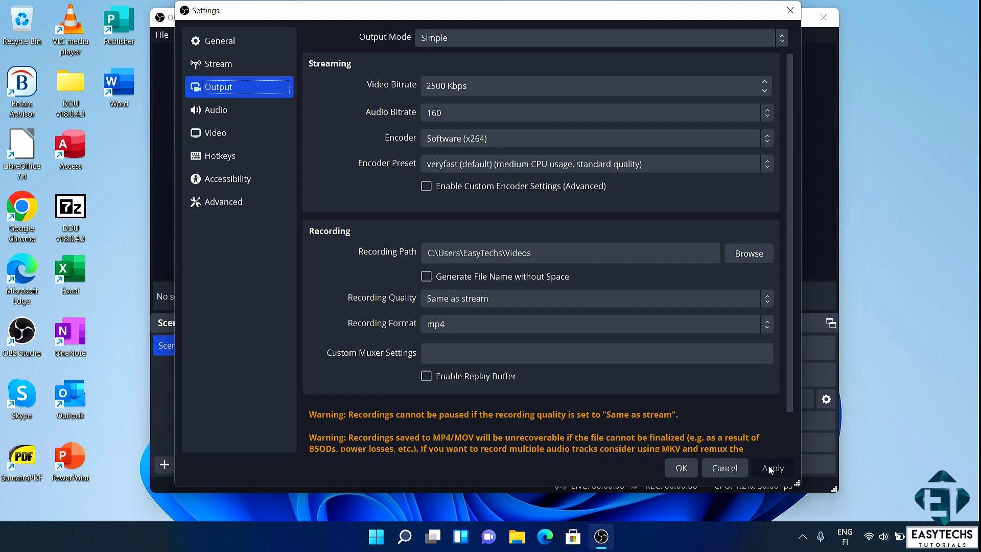
{"action": "left_click", "coordinate": [684, 471]}
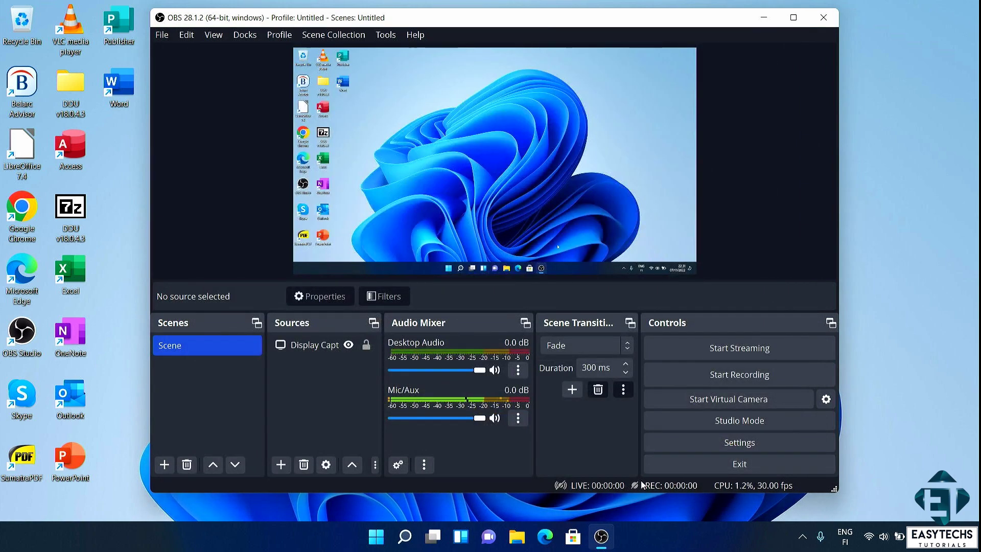
{"action": "left_click", "coordinate": [731, 379]}
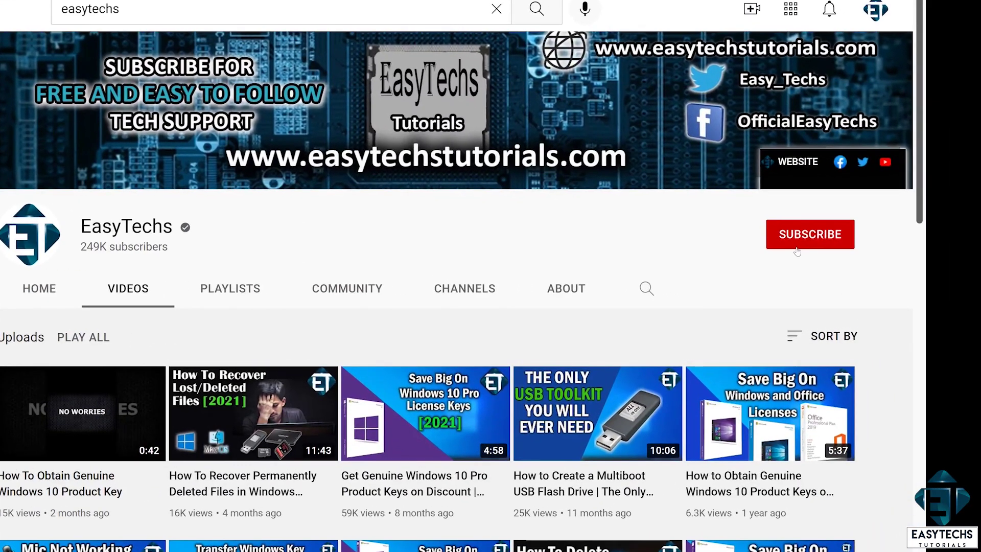
Subscribe to EasyTechs and set the channel's bell notifications to All.
{"action": "left_click", "coordinate": [830, 244]}
{"action": "left_click", "coordinate": [841, 237]}
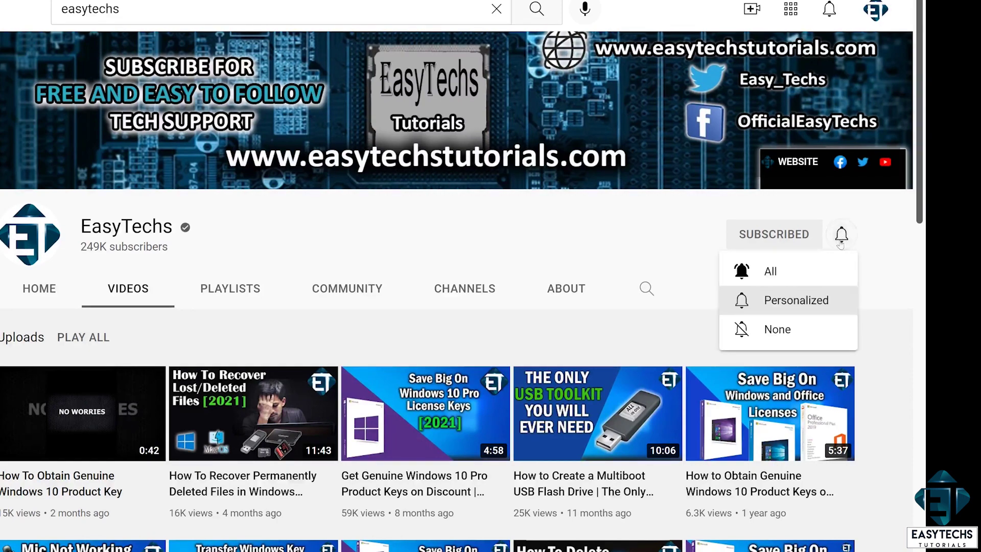
{"action": "left_click", "coordinate": [783, 269]}
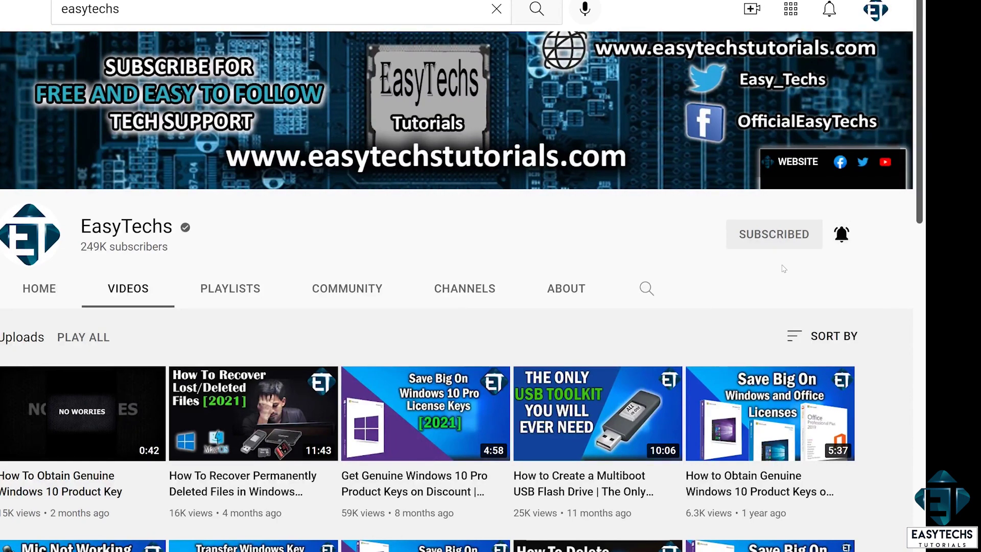